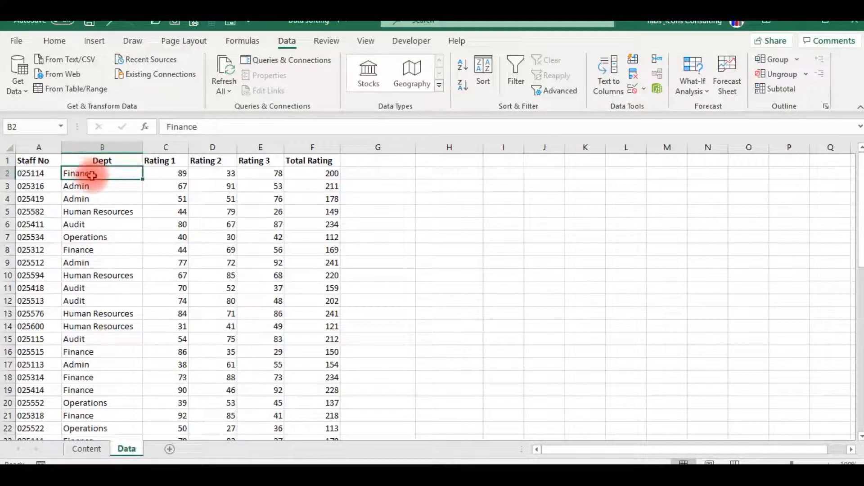
pyautogui.click(103, 199)
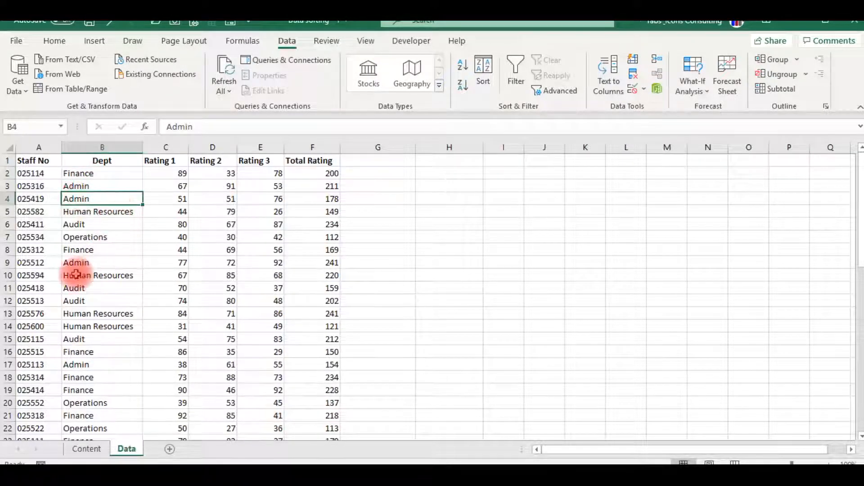
pyautogui.click(90, 249)
pyautogui.click(90, 303)
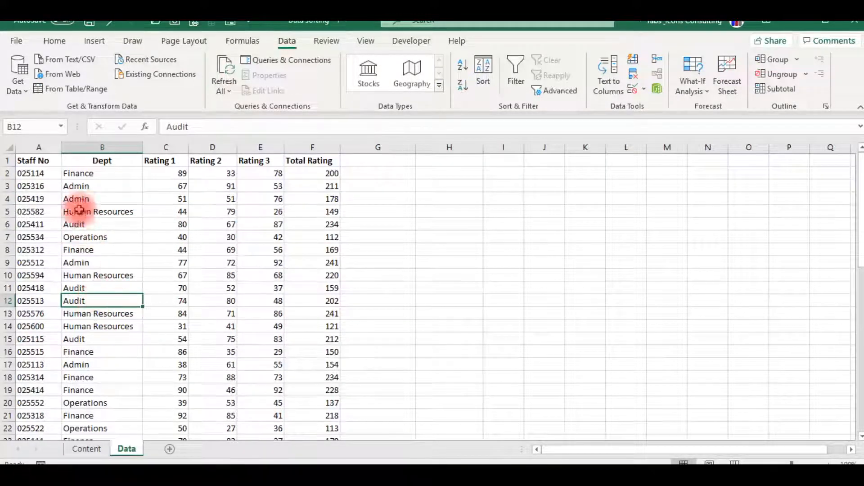
pyautogui.click(89, 176)
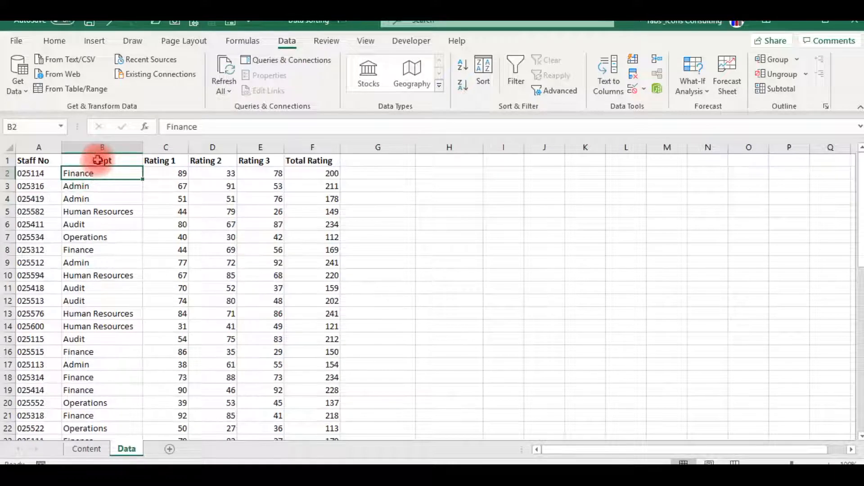
# Sort the whole staff table, including its header row, by Dept on cell values from A to Z
pyautogui.click(25, 162)
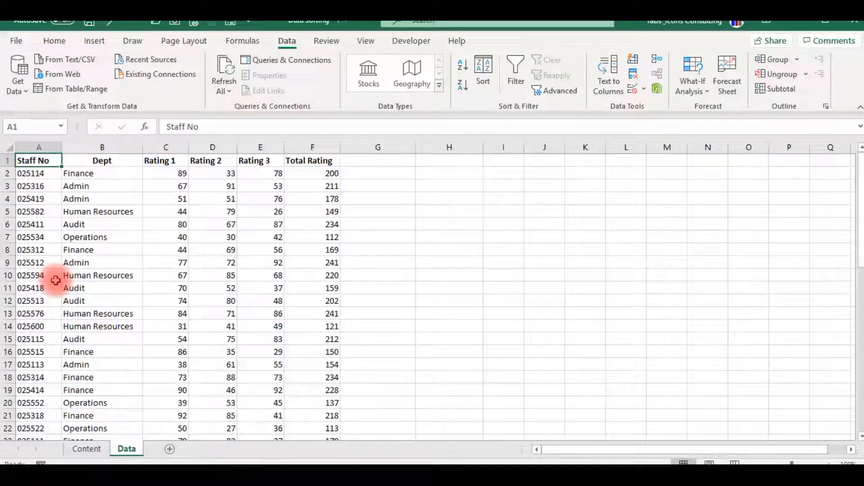
pyautogui.hotkey('ctrl', 'shift', 'Right')
pyautogui.hotkey('ctrl', 'shift', 'Down')
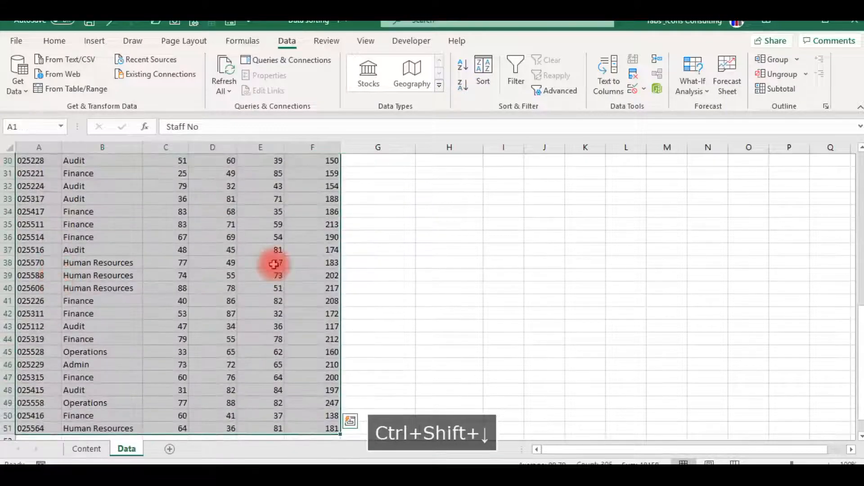
pyautogui.moveTo(860, 338); pyautogui.dragTo(860, 175)
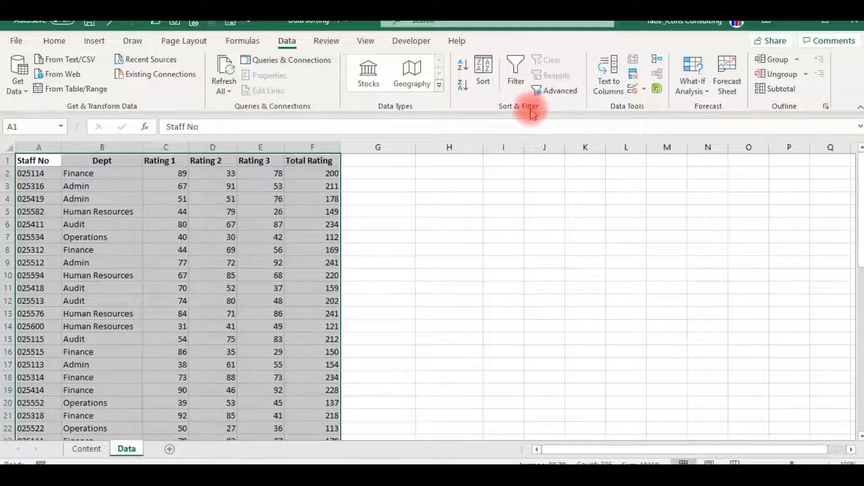
pyautogui.click(484, 67)
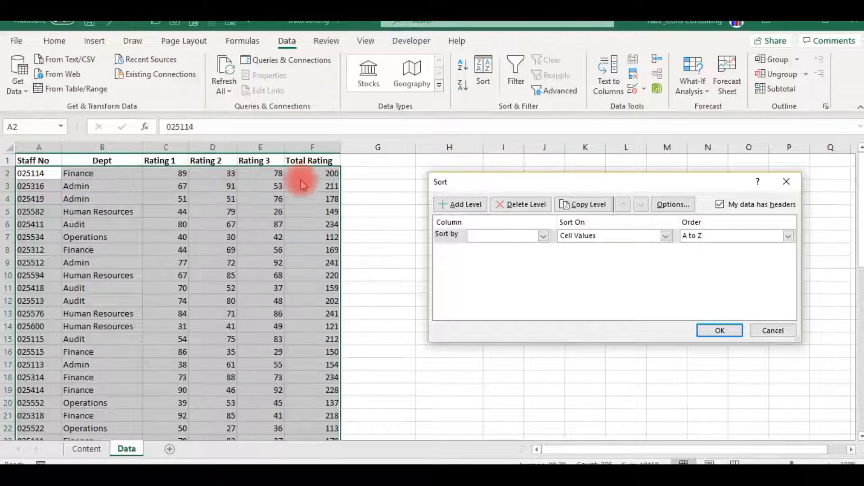
pyautogui.click(543, 237)
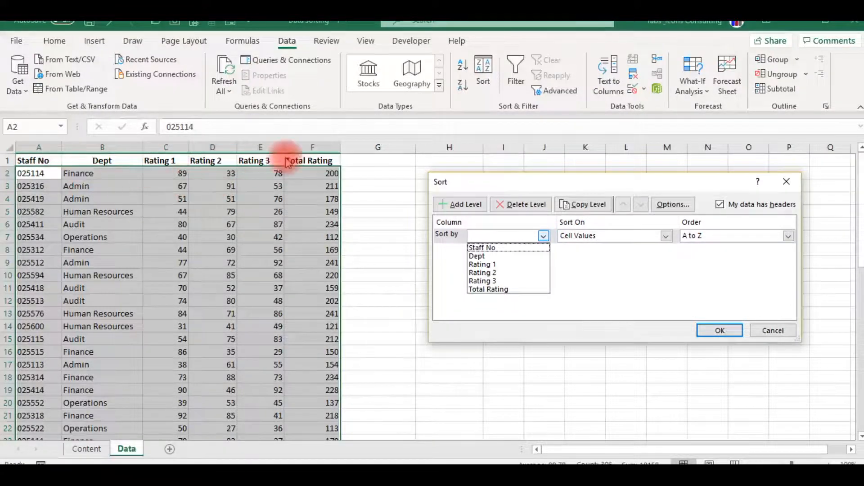
pyautogui.click(477, 255)
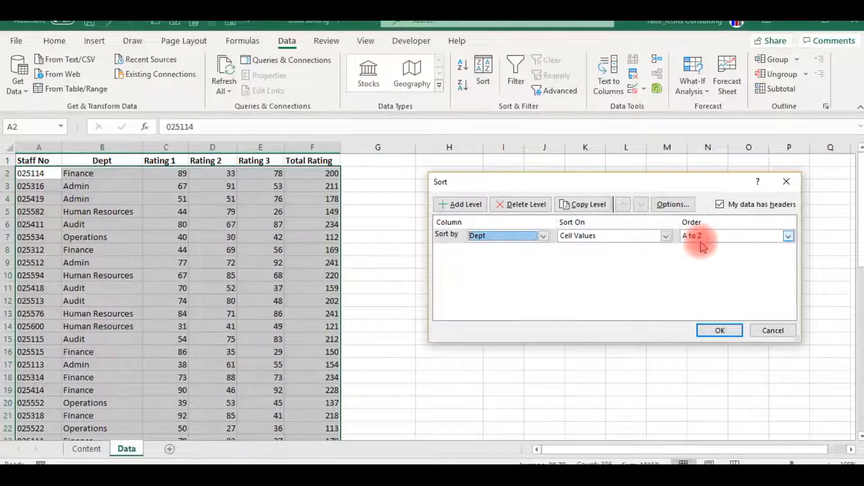
pyautogui.click(788, 236)
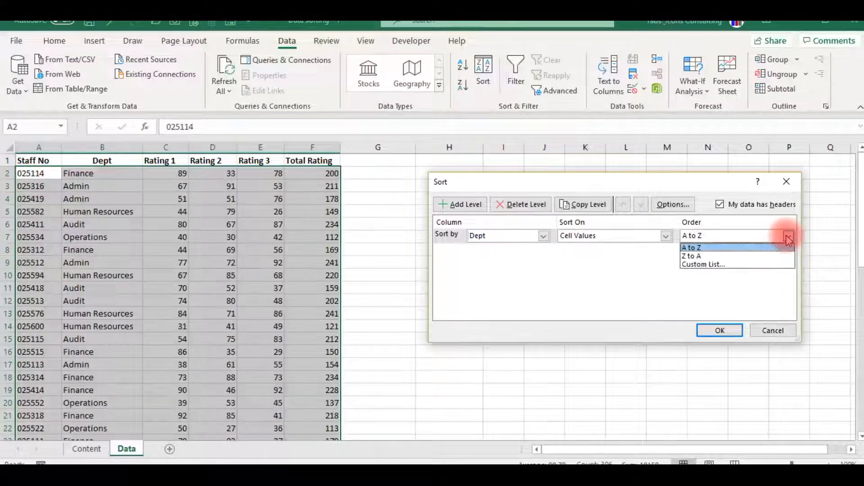
pyautogui.click(745, 248)
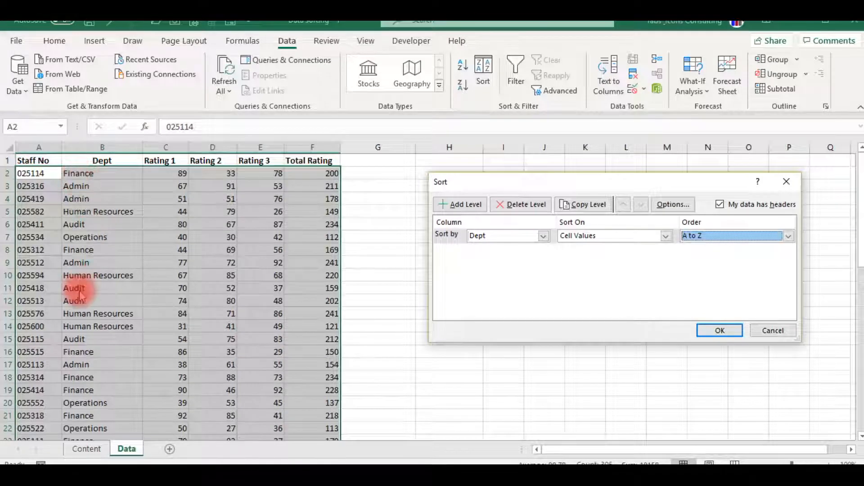
pyautogui.click(721, 331)
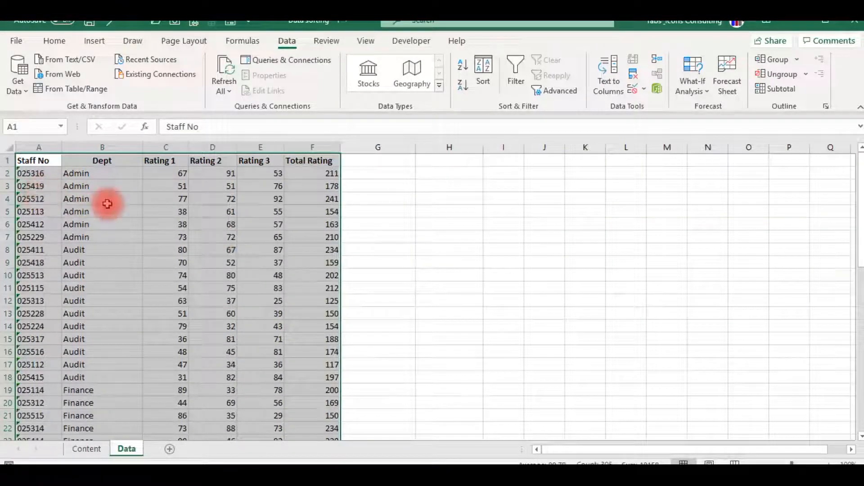
# Examine the Dept column from the first record to the last to review how the departments are grouped
pyautogui.click(107, 204)
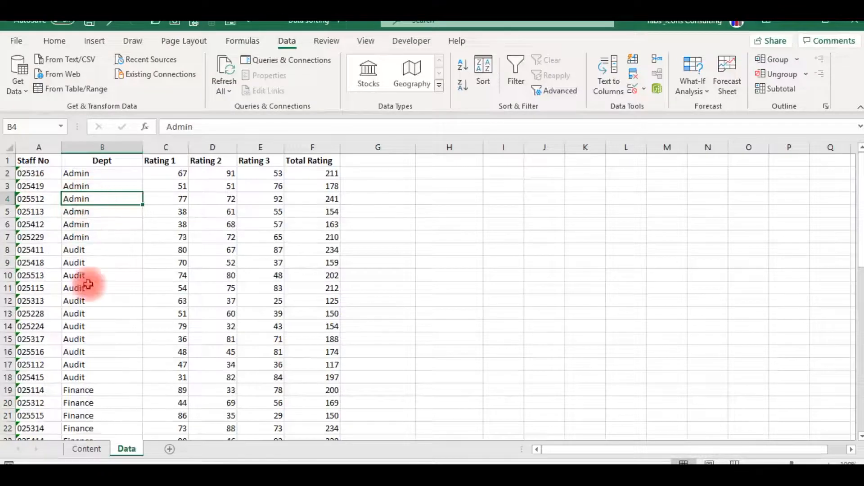
pyautogui.click(86, 315)
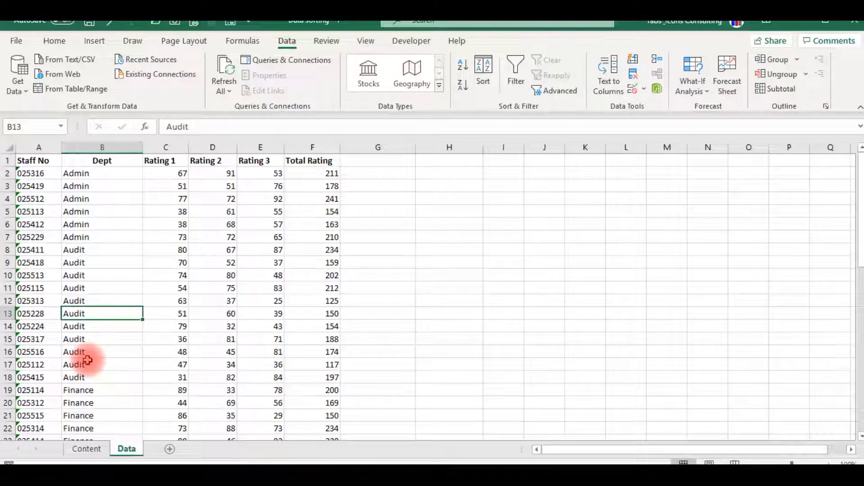
pyautogui.press('Down')
pyautogui.press('Down')
pyautogui.press('Down')
pyautogui.press('Down')
pyautogui.press('Down')
pyautogui.press('Down')
pyautogui.press('Down')
pyautogui.press('Down')
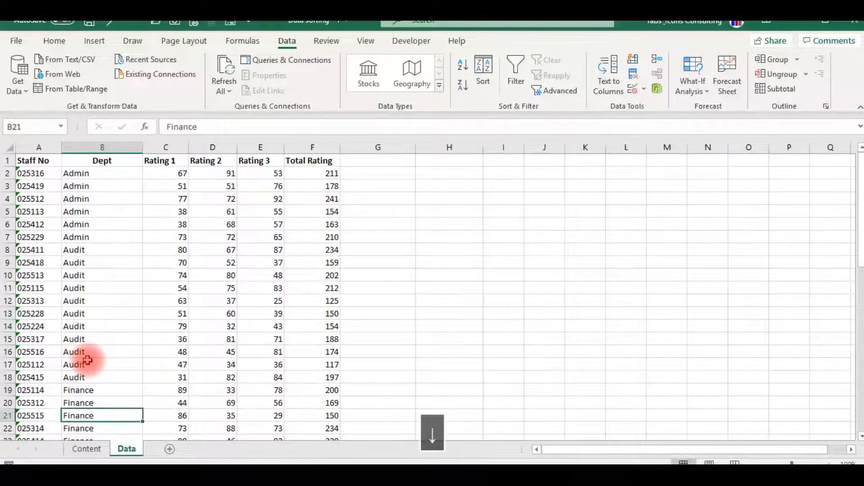
pyautogui.hotkey('ctrl', 'Down')
pyautogui.press('Down')
pyautogui.press('Up')
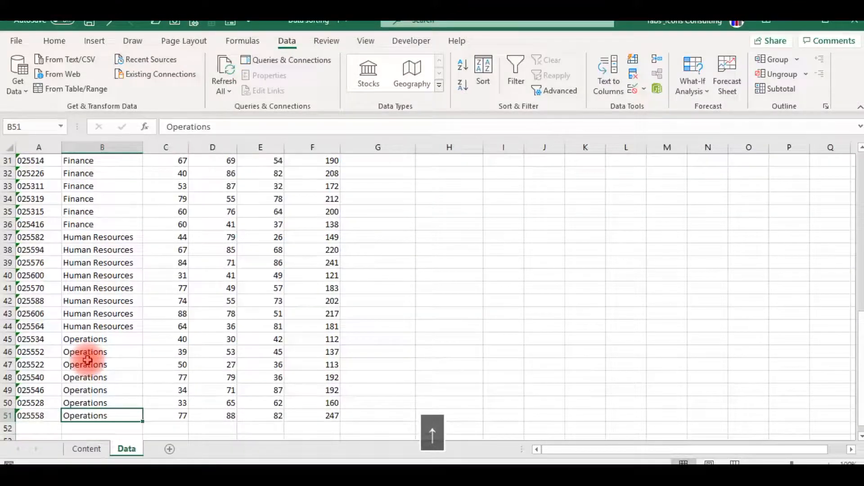
pyautogui.hotkey('ctrl', 'Up')
pyautogui.press('Down')
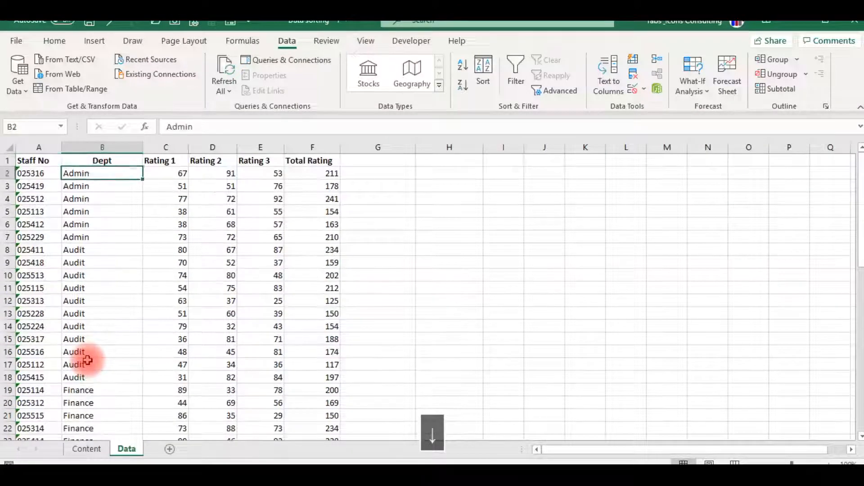
# Undo the sort by Dept
pyautogui.hotkey('ctrl', 'z')
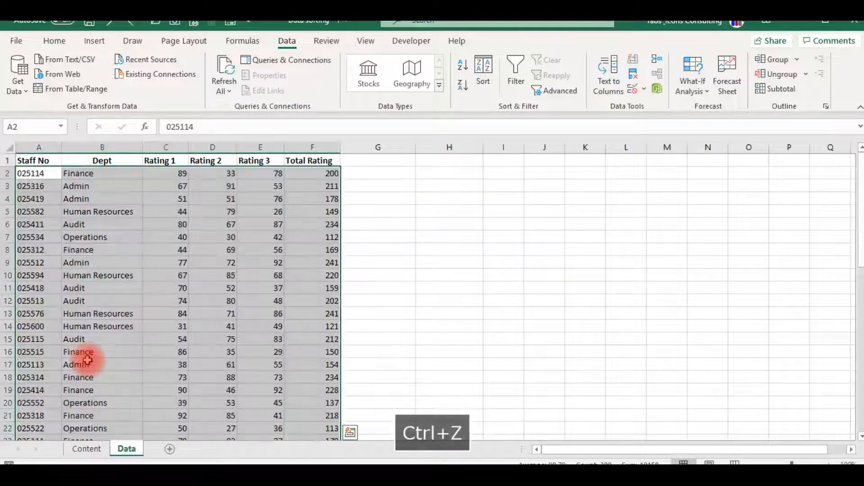
pyautogui.click(104, 225)
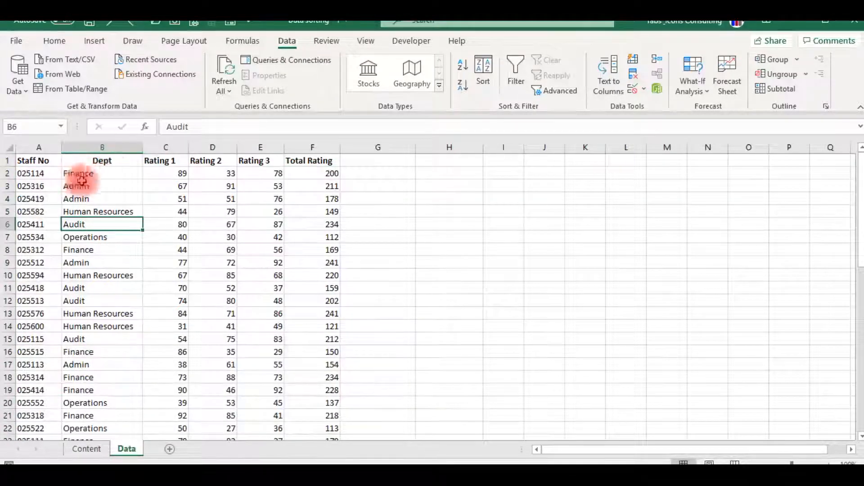
pyautogui.click(83, 162)
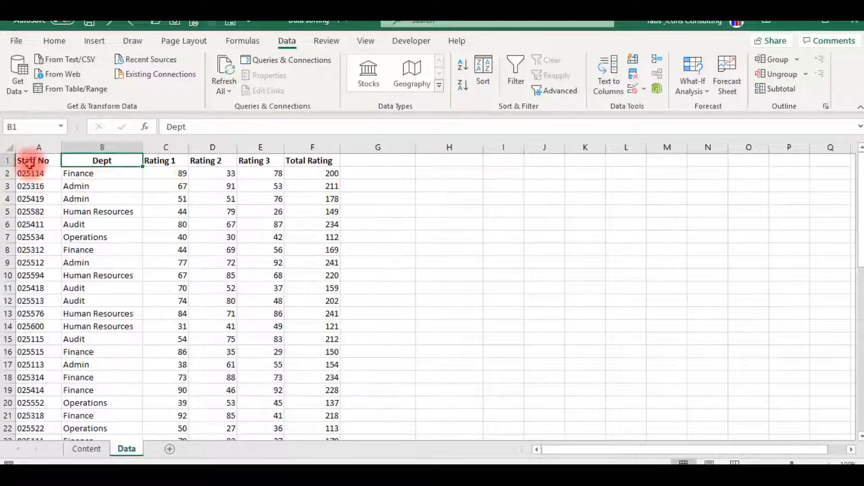
# Set up a custom sort of the whole staff table with Dept, A to Z, as the first level
pyautogui.click(29, 162)
pyautogui.hotkey('ctrl', 'shift', 'Right')
pyautogui.hotkey('ctrl', 'shift', 'Down')
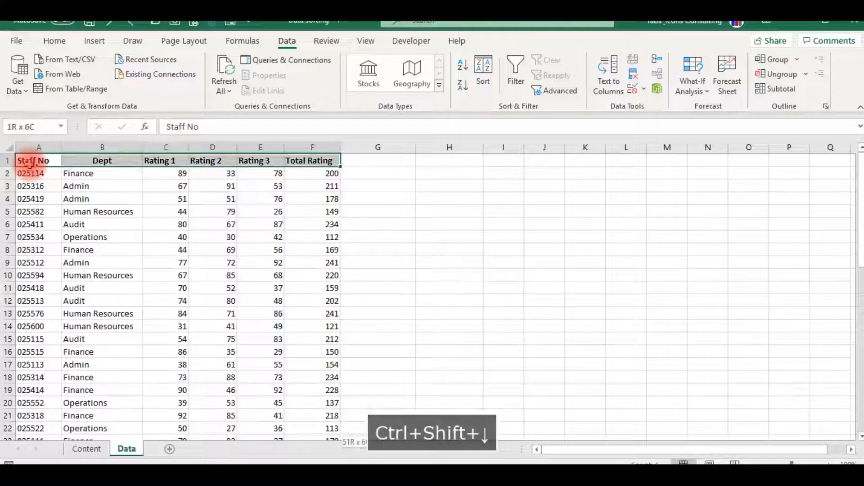
pyautogui.click(482, 67)
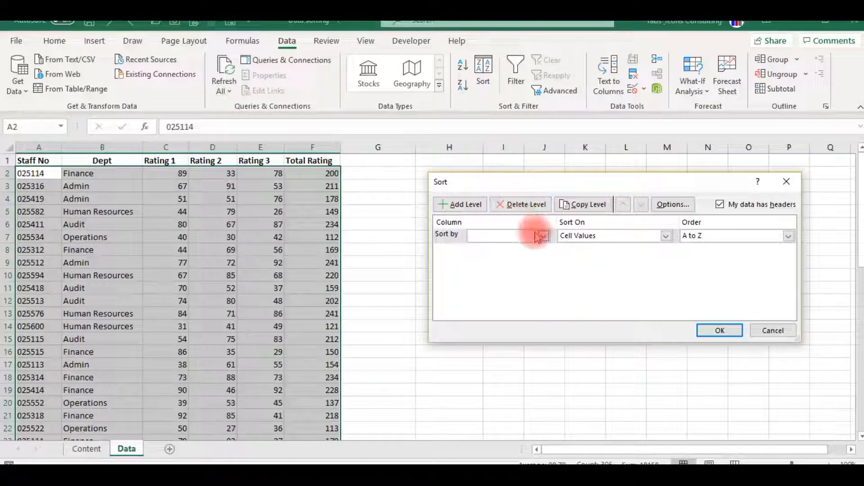
pyautogui.click(543, 235)
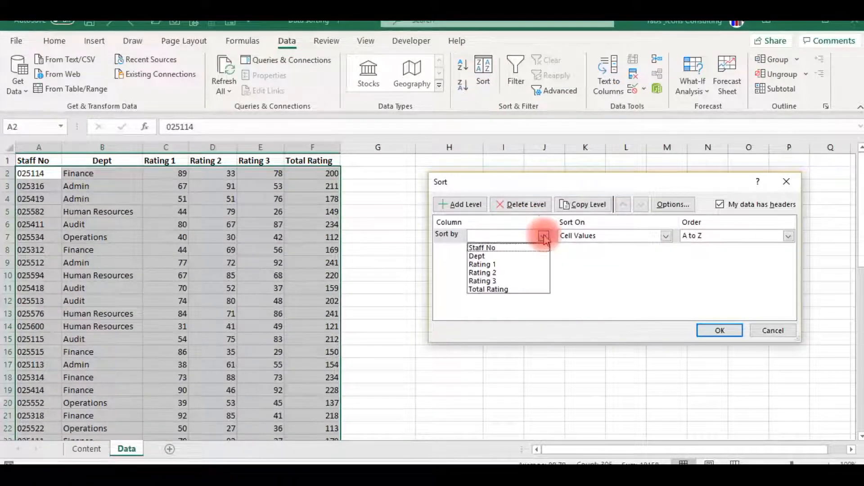
pyautogui.click(512, 257)
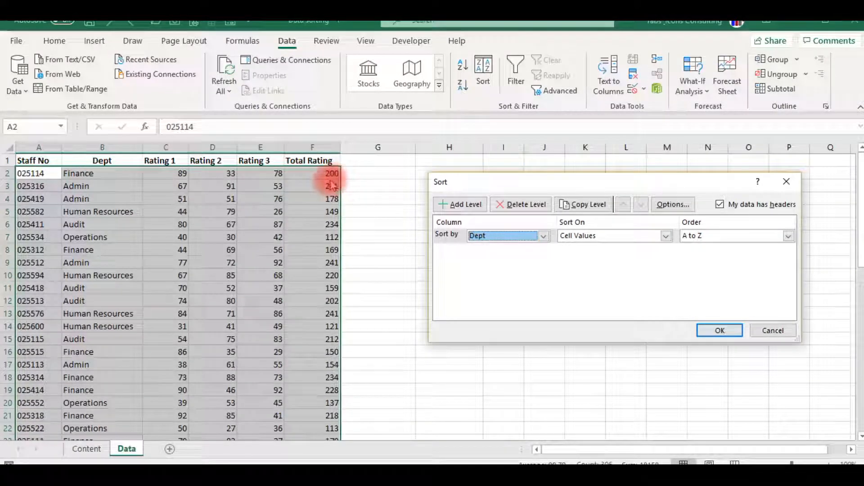
# Add a second sort level on Total Rating, ordered Largest to Smallest, and apply the sort
pyautogui.click(462, 205)
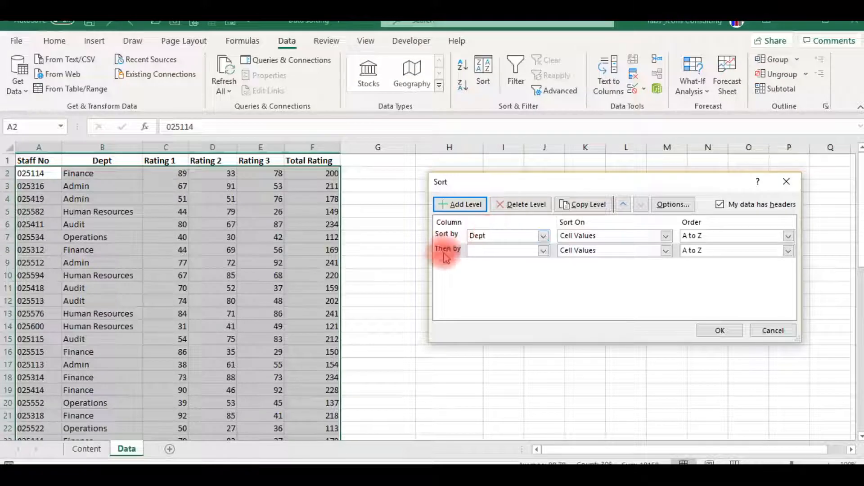
pyautogui.click(544, 250)
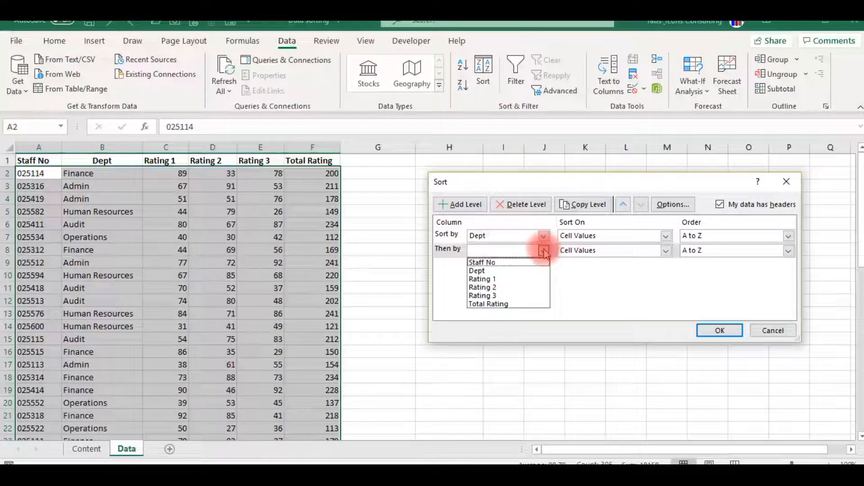
pyautogui.click(504, 304)
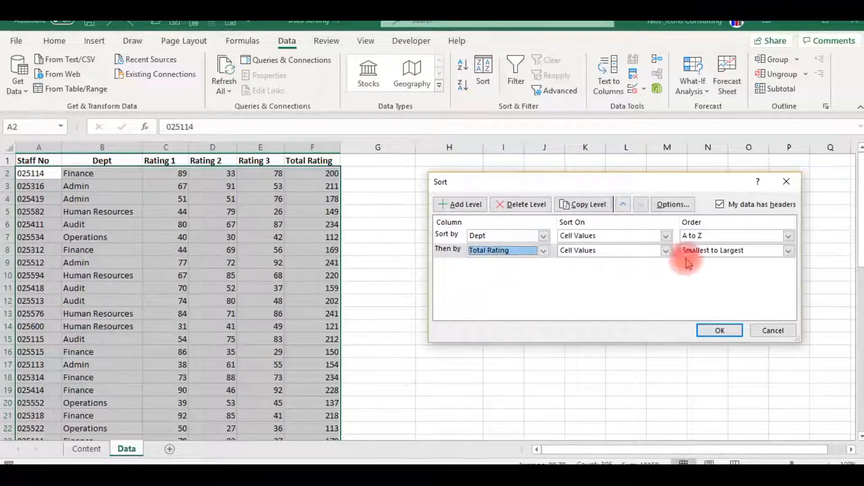
pyautogui.click(788, 253)
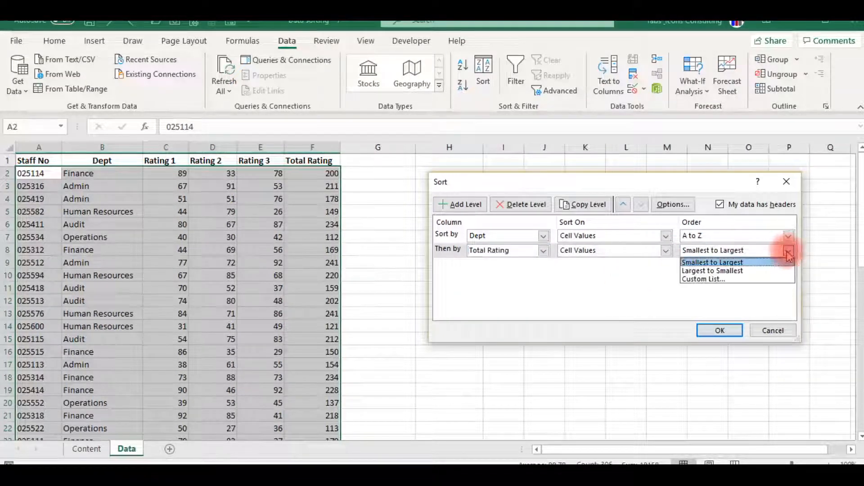
pyautogui.click(759, 272)
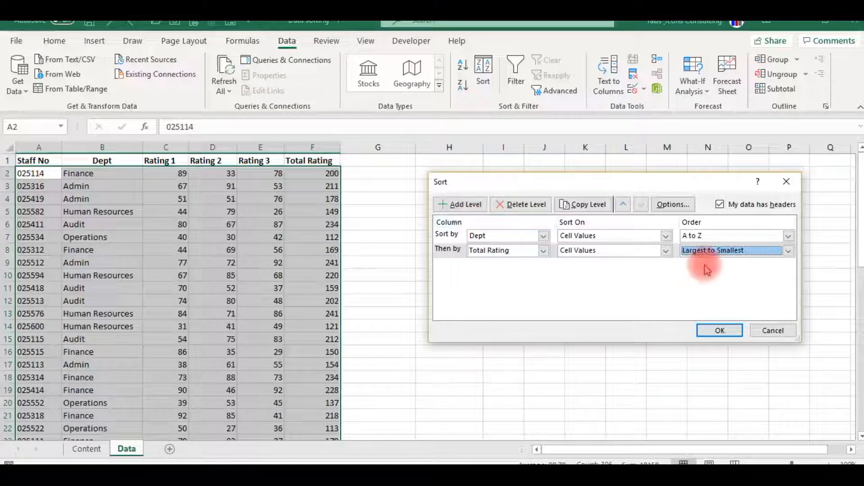
pyautogui.click(718, 331)
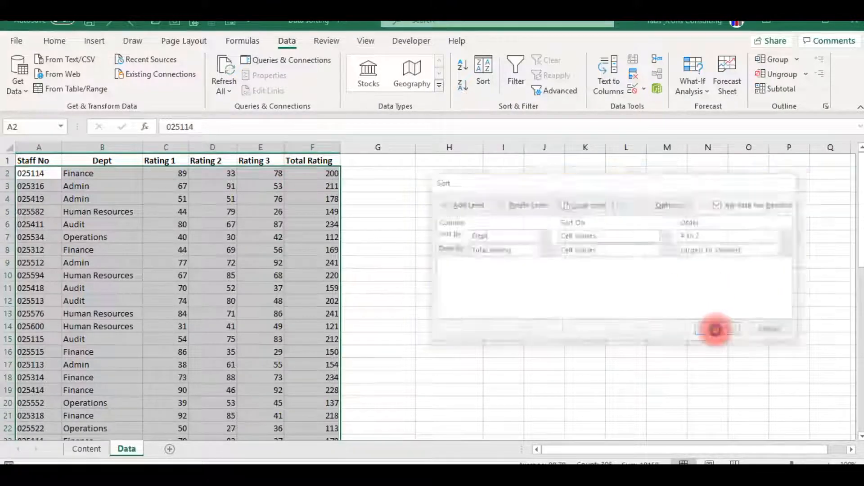
# Check the order of the Total Rating values within the Admin, Audit and Finance departments
pyautogui.click(79, 175)
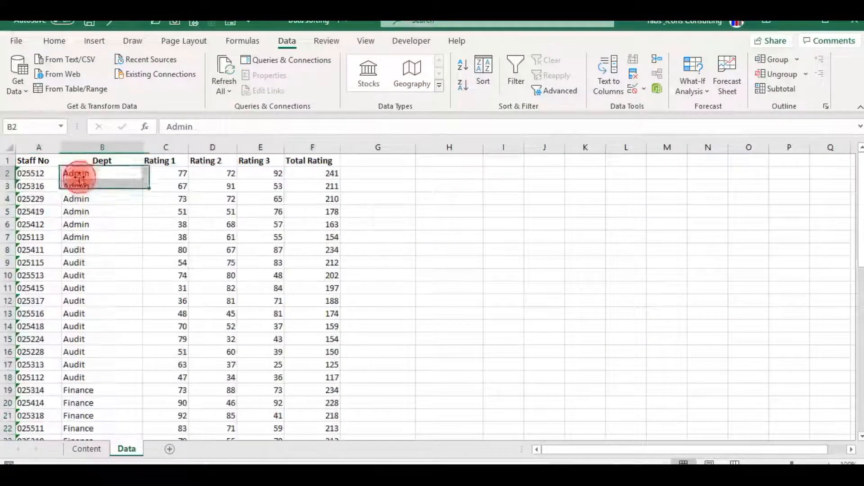
pyautogui.click(321, 174)
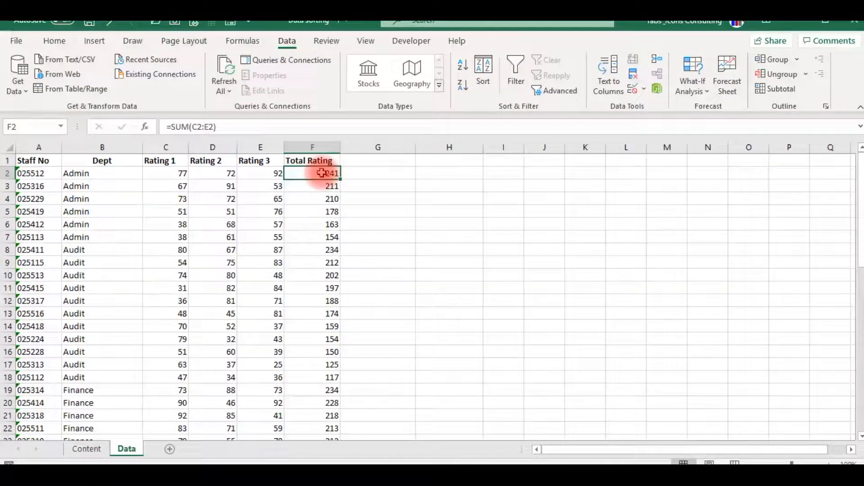
pyautogui.moveTo(326, 188); pyautogui.dragTo(318, 176)
pyautogui.click(318, 176)
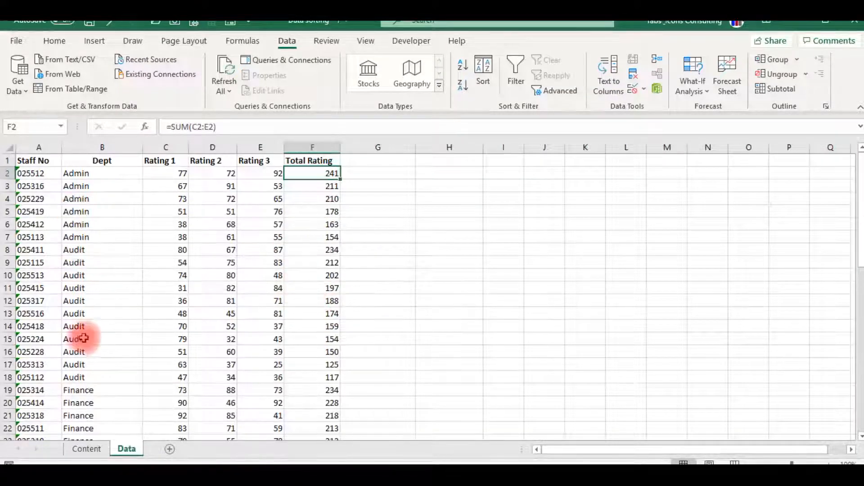
pyautogui.click(80, 401)
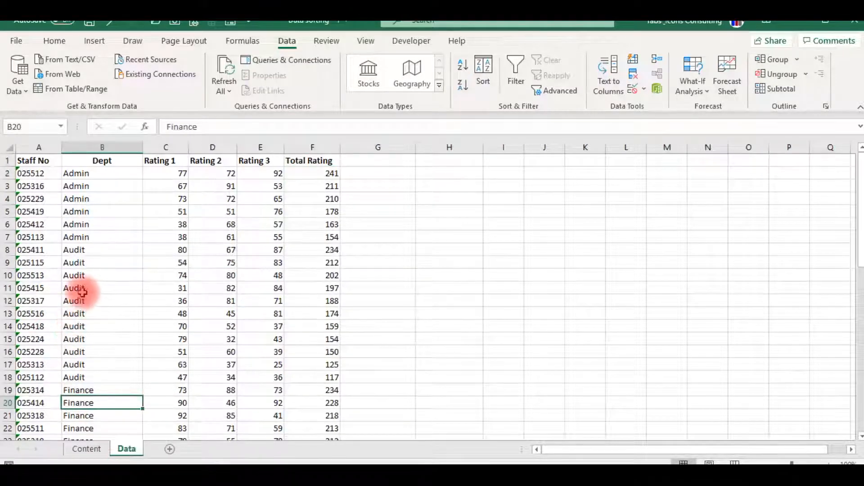
pyautogui.click(77, 252)
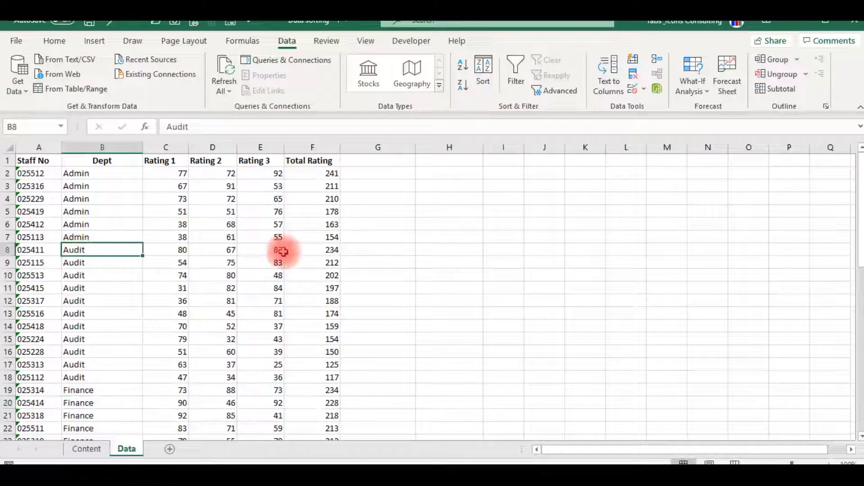
# Undo the two-level sort by Dept and Total Rating
pyautogui.click(333, 249)
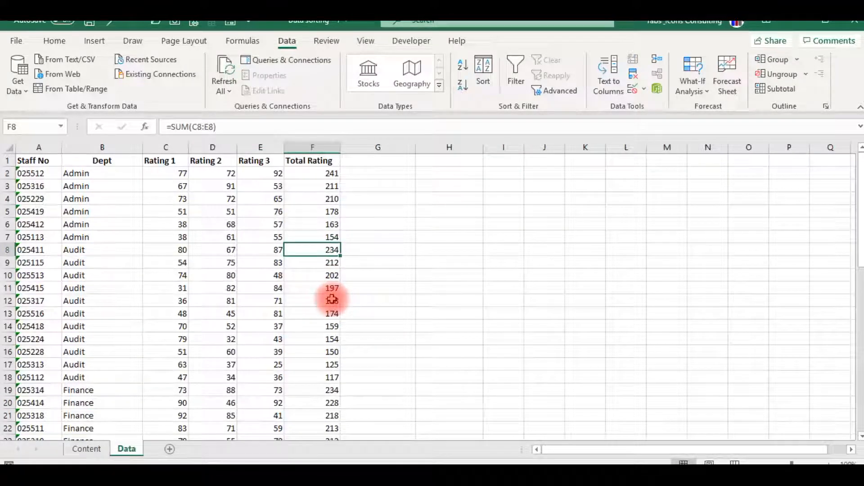
pyautogui.hotkey('ctrl', 'z')
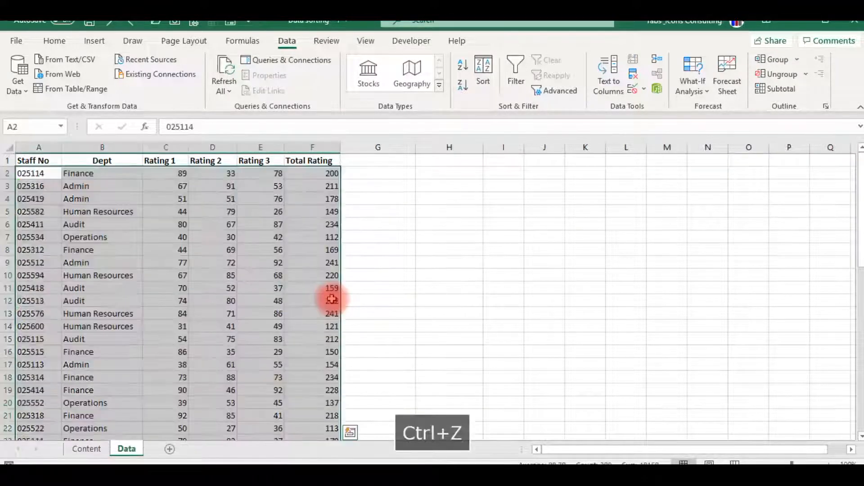
pyautogui.click(93, 230)
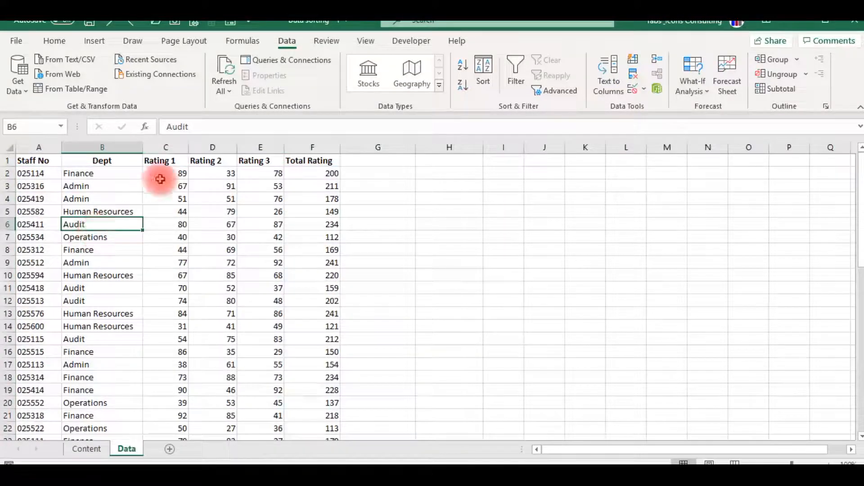
pyautogui.click(110, 183)
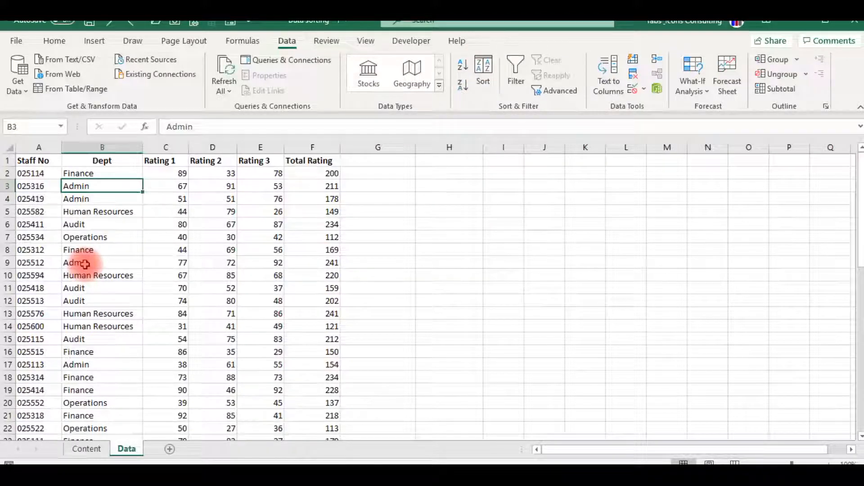
pyautogui.press('Down')
pyautogui.press('Down')
pyautogui.press('Up')
pyautogui.press('Up')
pyautogui.press('Up')
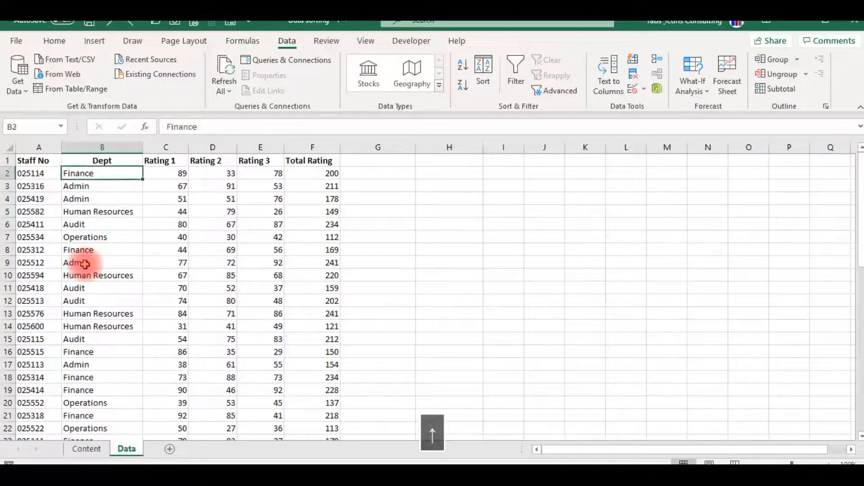
pyautogui.press('Down')
pyautogui.press('Down')
pyautogui.press('Down')
pyautogui.press('Down')
pyautogui.press('Down')
pyautogui.press('Down')
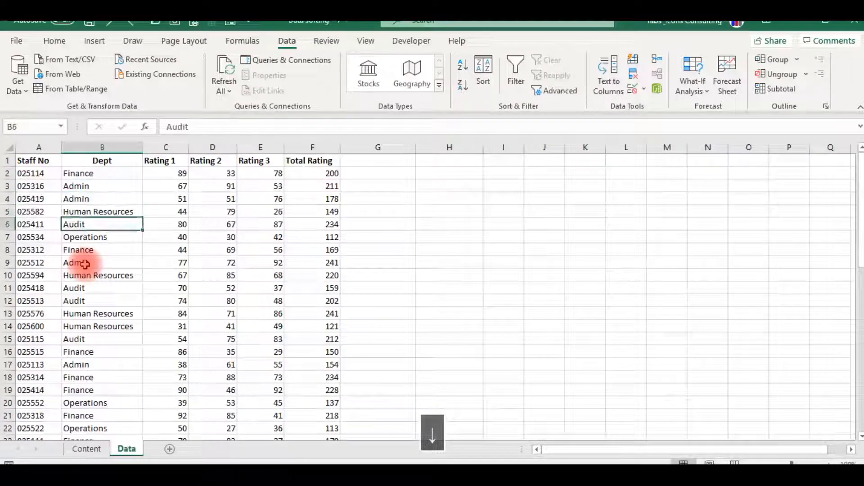
# Sort the staff table by Dept from A to Z and undo that sort
pyautogui.press('Down')
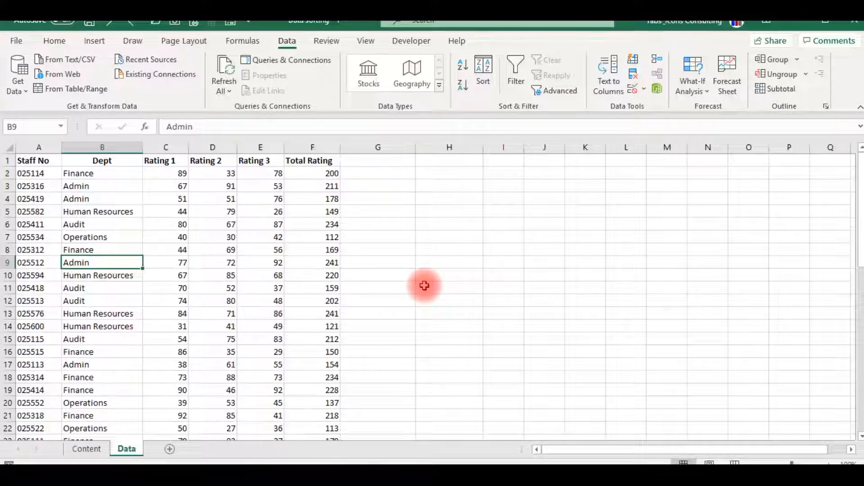
pyautogui.hotkey('alt', 'a')
pyautogui.press('s')
pyautogui.press('a')
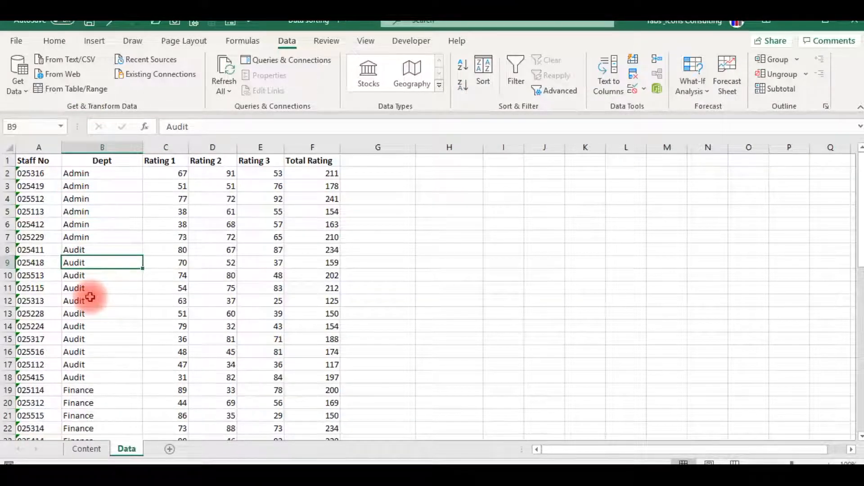
pyautogui.hotkey('ctrl', 'z')
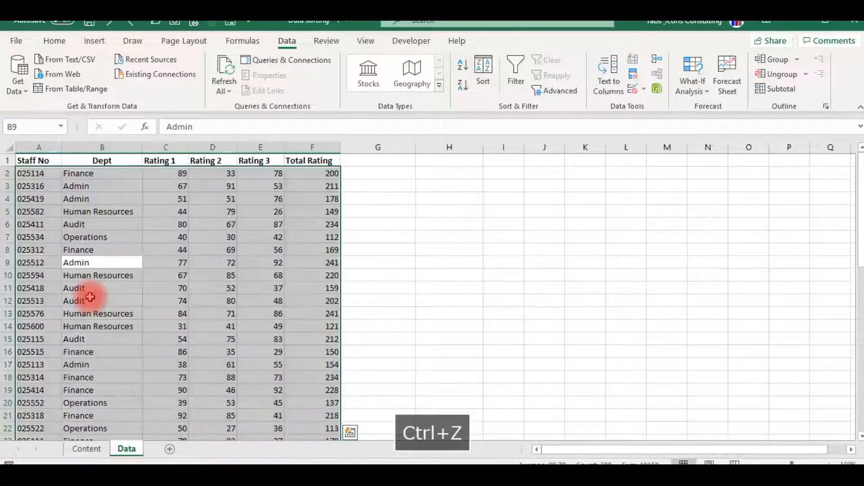
# Sort the staff table by Total Rating from smallest to largest and undo that sort
pyautogui.click(320, 225)
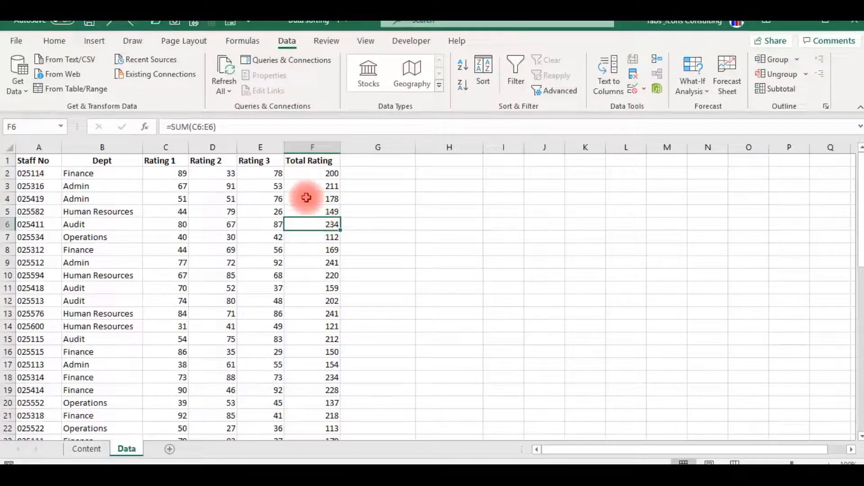
pyautogui.press('alt')
pyautogui.press('a')
pyautogui.press('s')
pyautogui.press('a')
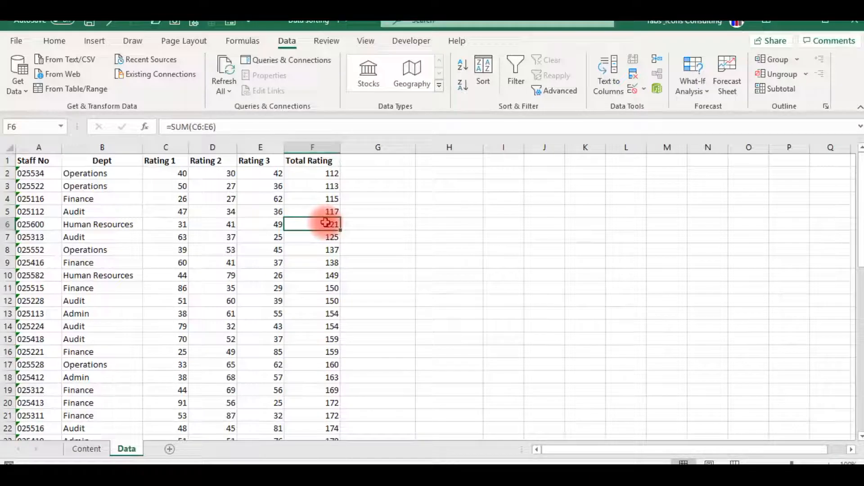
pyautogui.hotkey('ctrl', 'z')
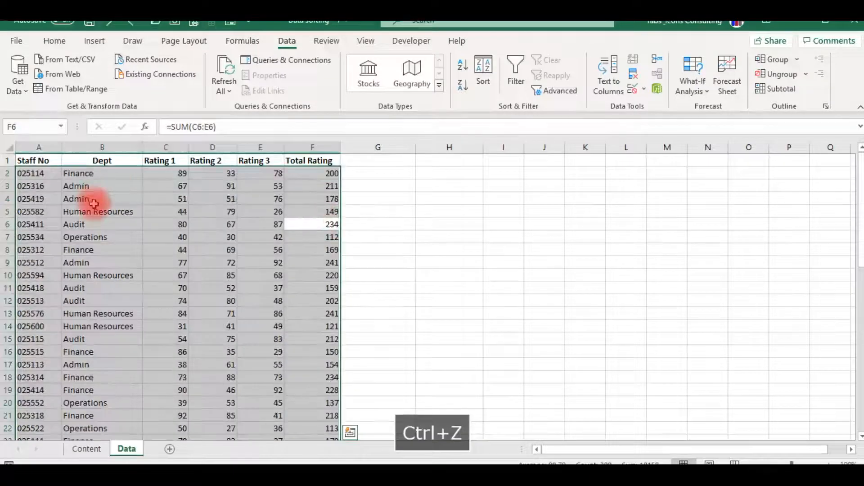
# Sort the staff table by Dept from A to Z
pyautogui.click(94, 201)
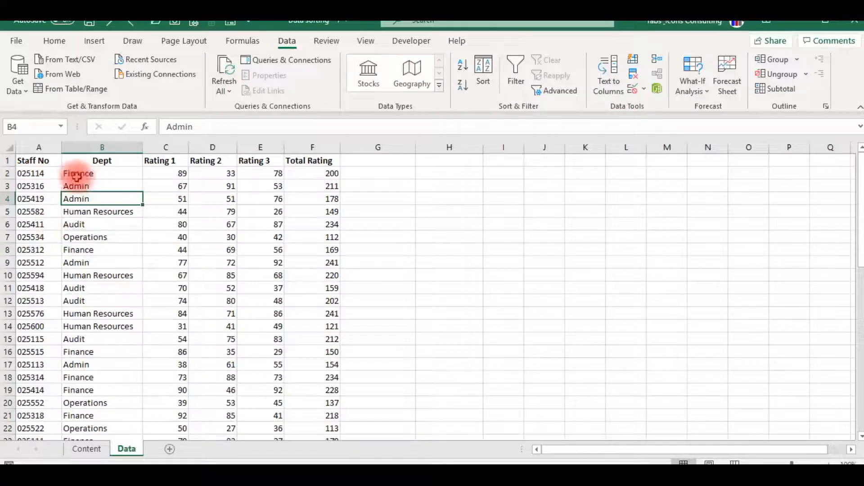
pyautogui.click(95, 249)
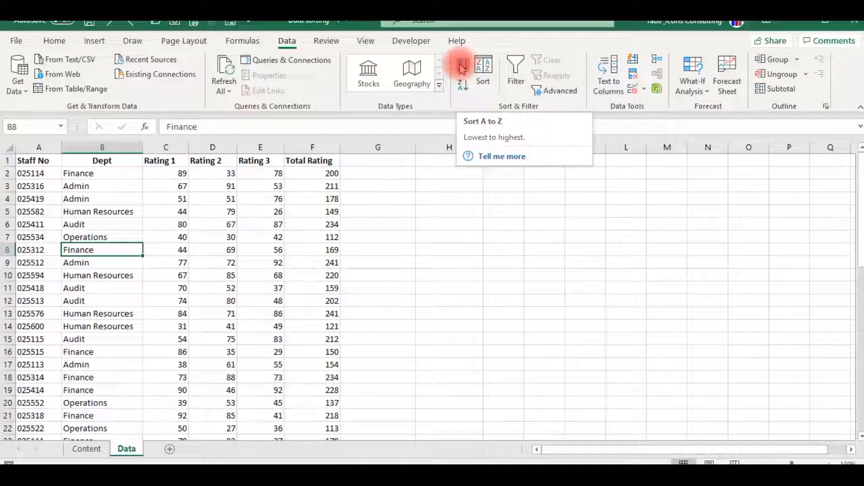
pyautogui.click(462, 68)
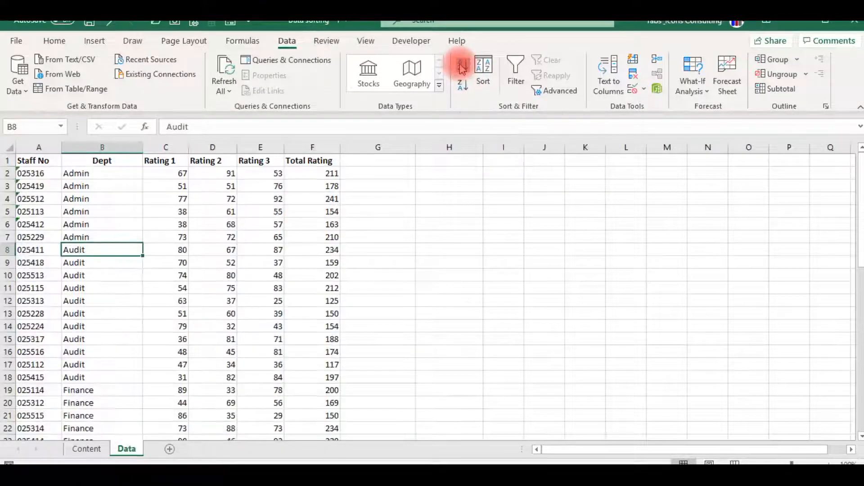
# Sort the staff table by Dept in reverse order, from Z to A
pyautogui.click(88, 186)
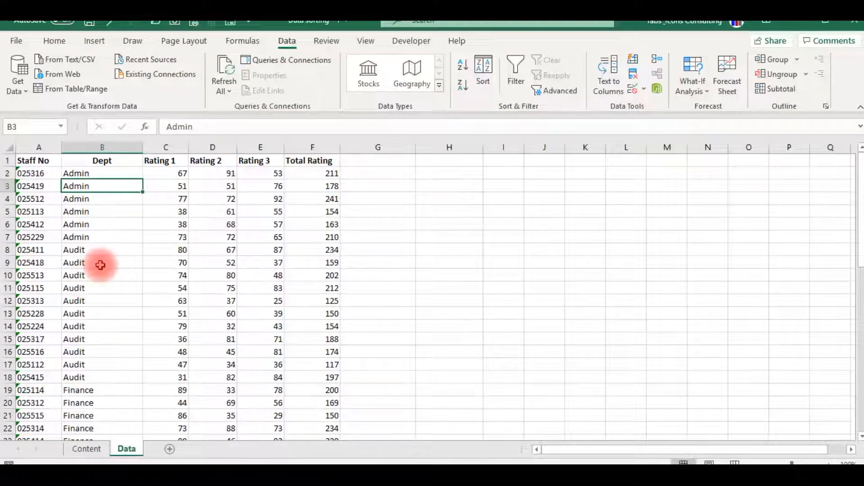
pyautogui.click(106, 347)
pyautogui.click(110, 287)
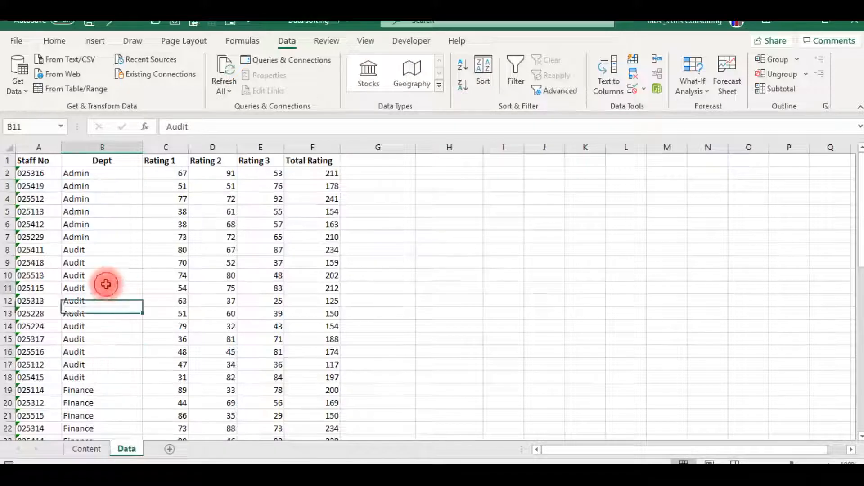
pyautogui.click(464, 88)
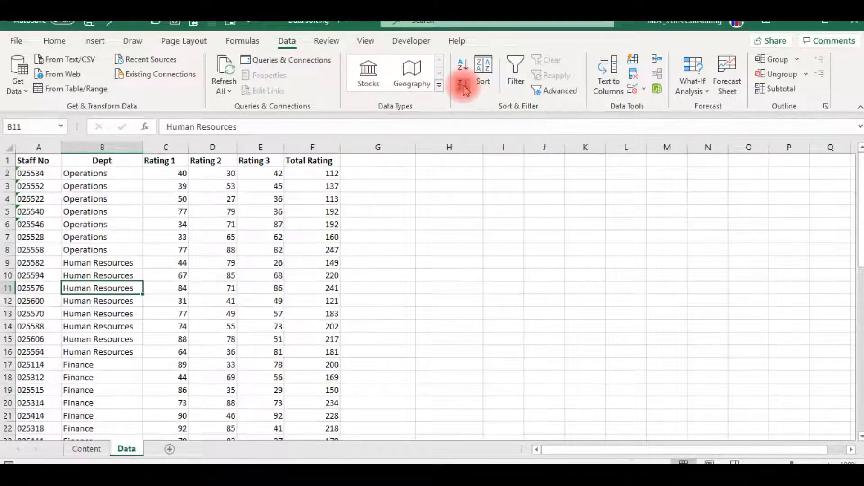